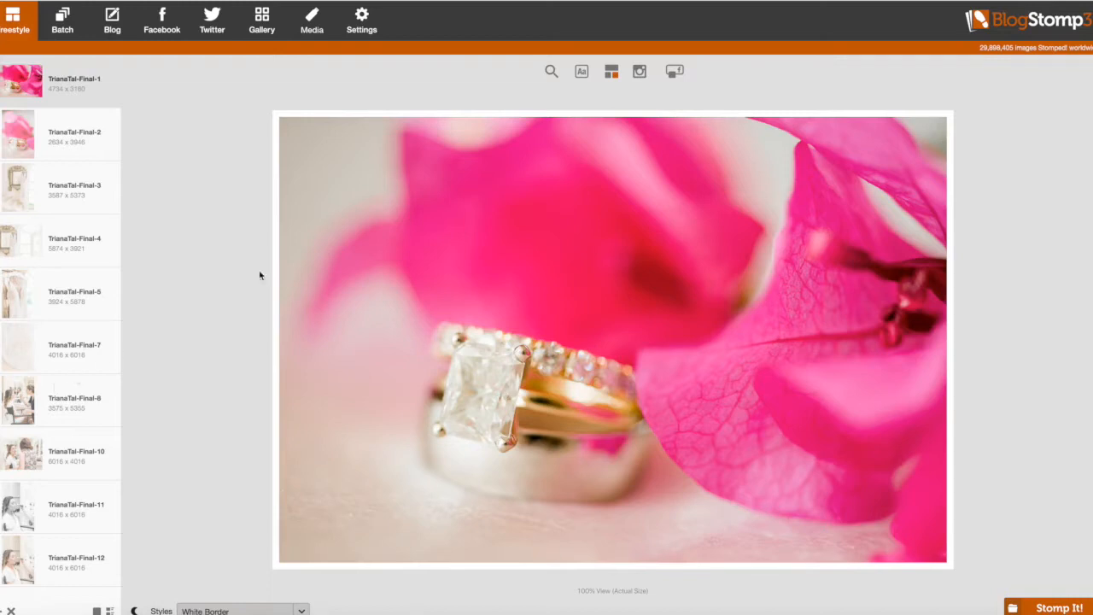
# - In the White Border style settings, try a border and margin of 14, and set them back to 20
pyautogui.click(362, 25)
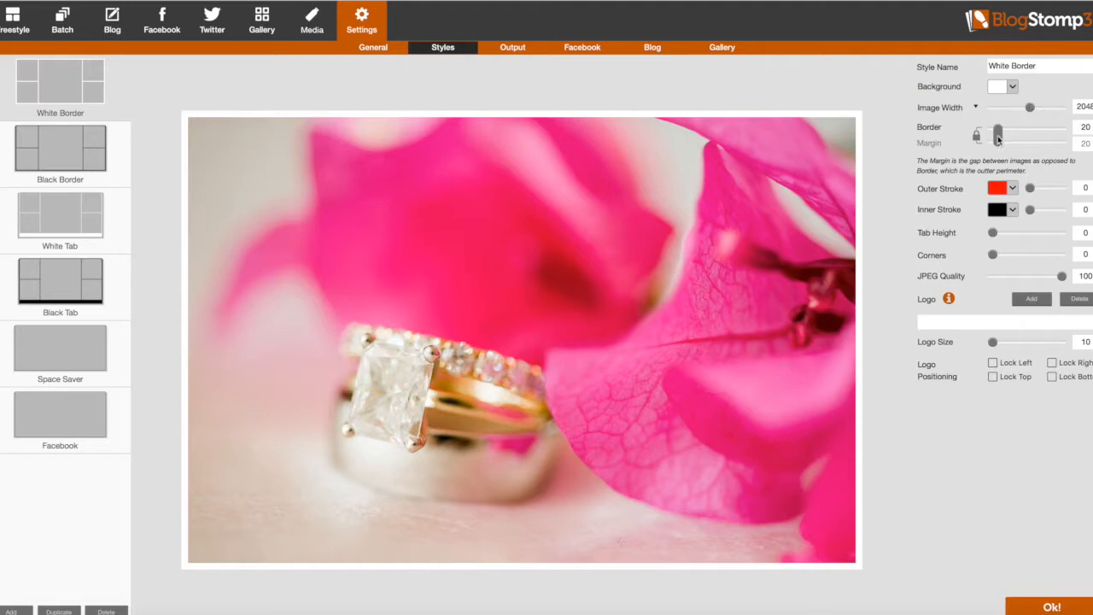
pyautogui.moveTo(997, 139)
pyautogui.mouseDown()
pyautogui.moveTo(1047, 143)
pyautogui.moveTo(994, 138)
pyautogui.mouseUp()
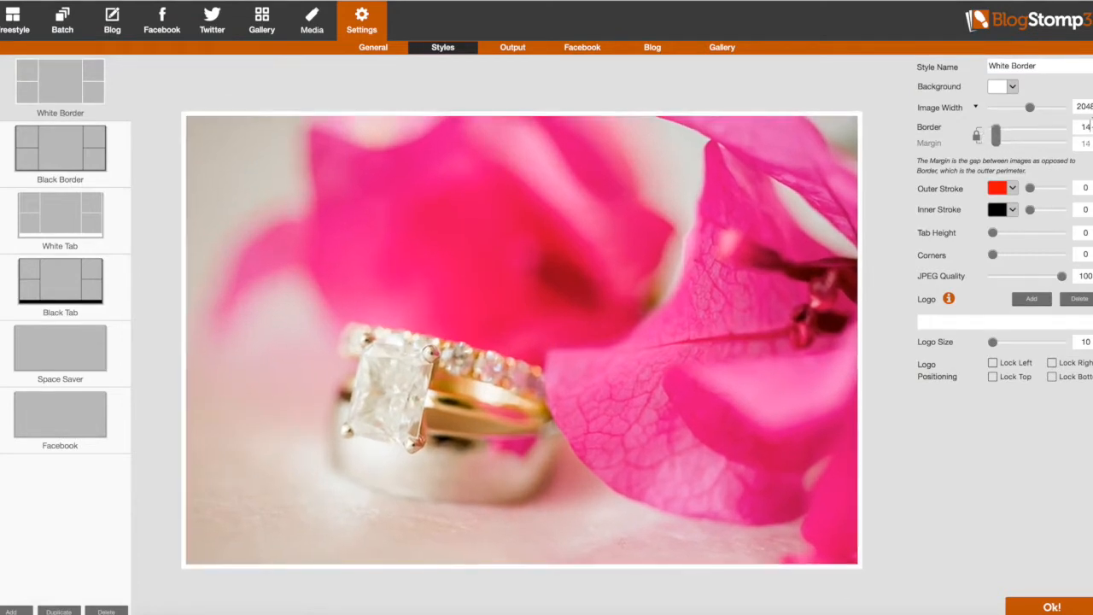
pyautogui.press('BackSpace')
pyautogui.press('BackSpace')
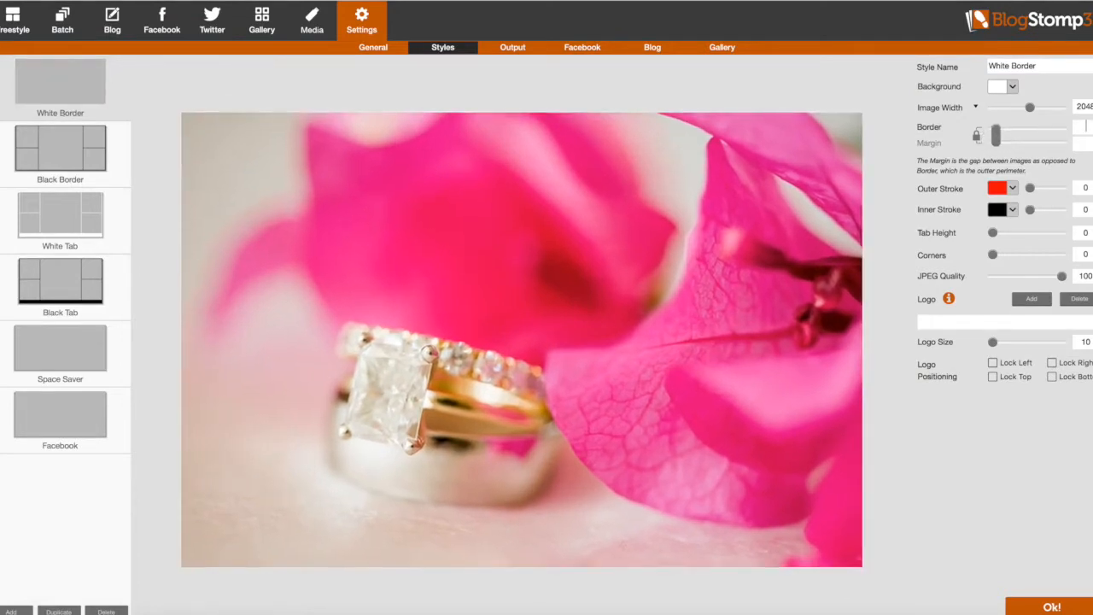
pyautogui.write('20')
pyautogui.press('Return')
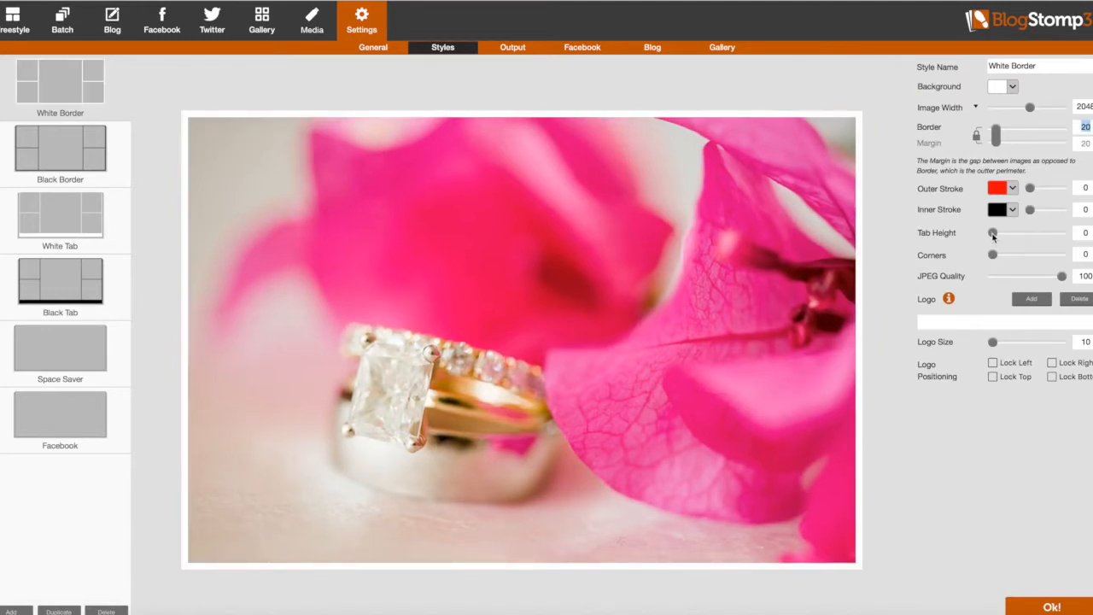
# - Try a tab height of 100 on the White Border style and return it to 0
pyautogui.moveTo(993, 236); pyautogui.dragTo(1069, 239)
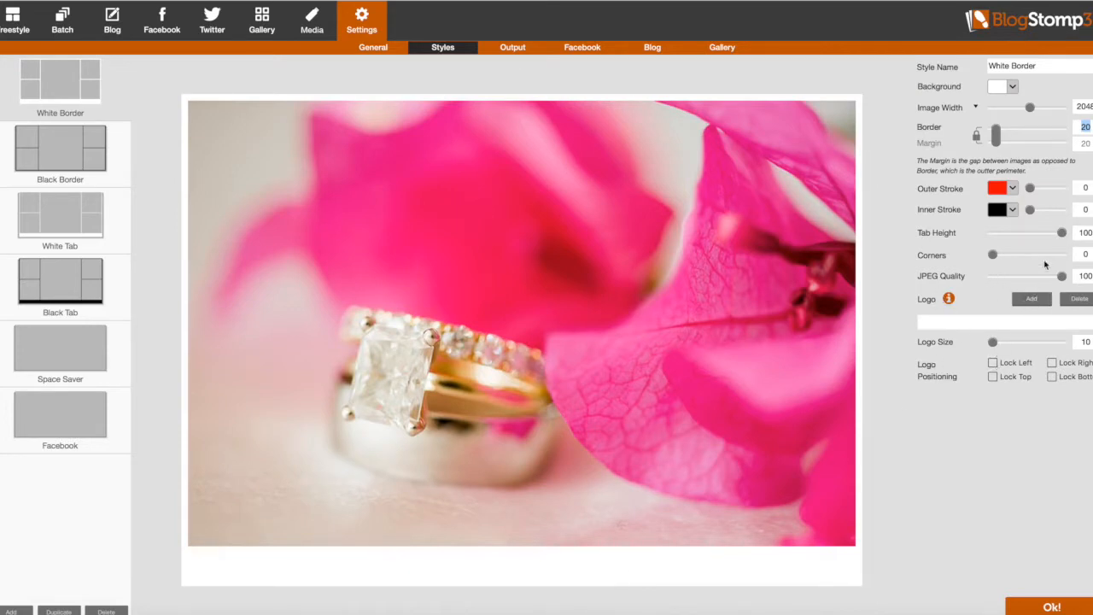
pyautogui.moveTo(1059, 233); pyautogui.dragTo(992, 234)
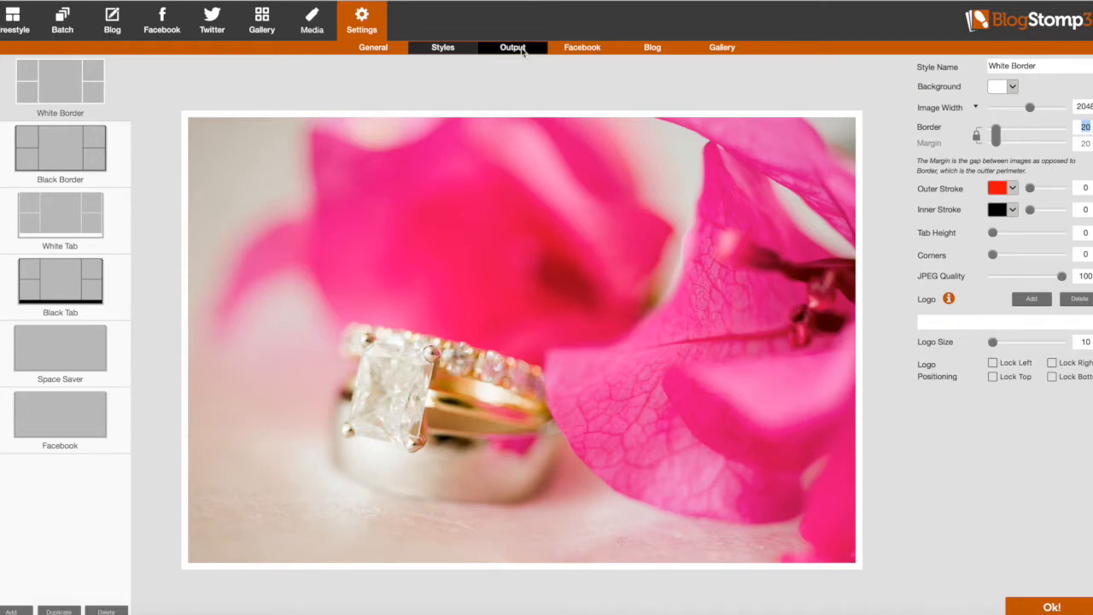
# - Review the output settings for the saving folder, custom filename and sequence number, and close the settings
pyautogui.click(523, 49)
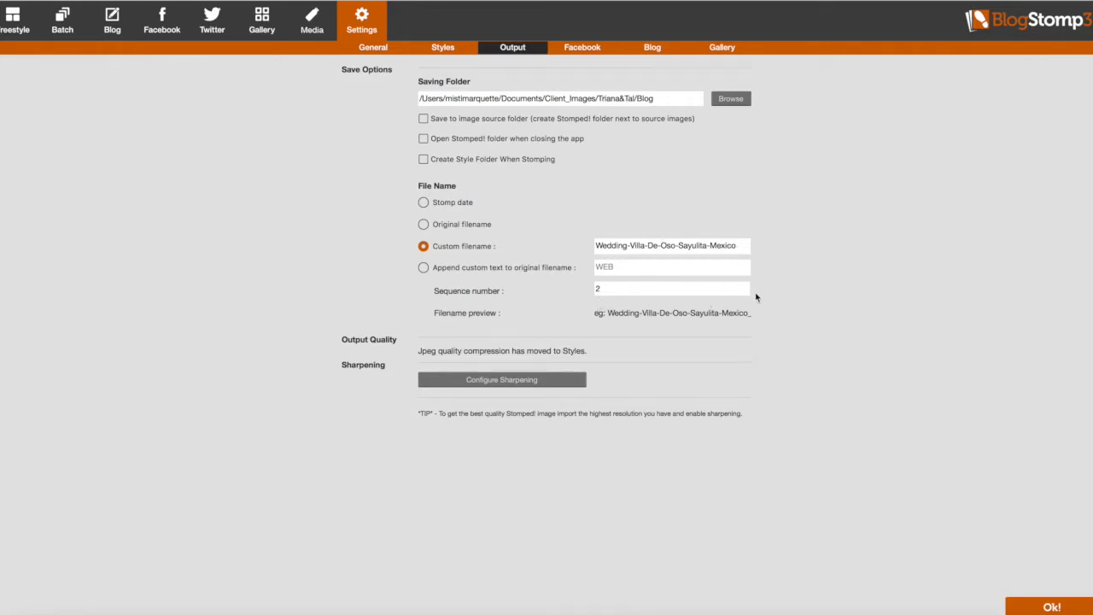
pyautogui.click(1050, 608)
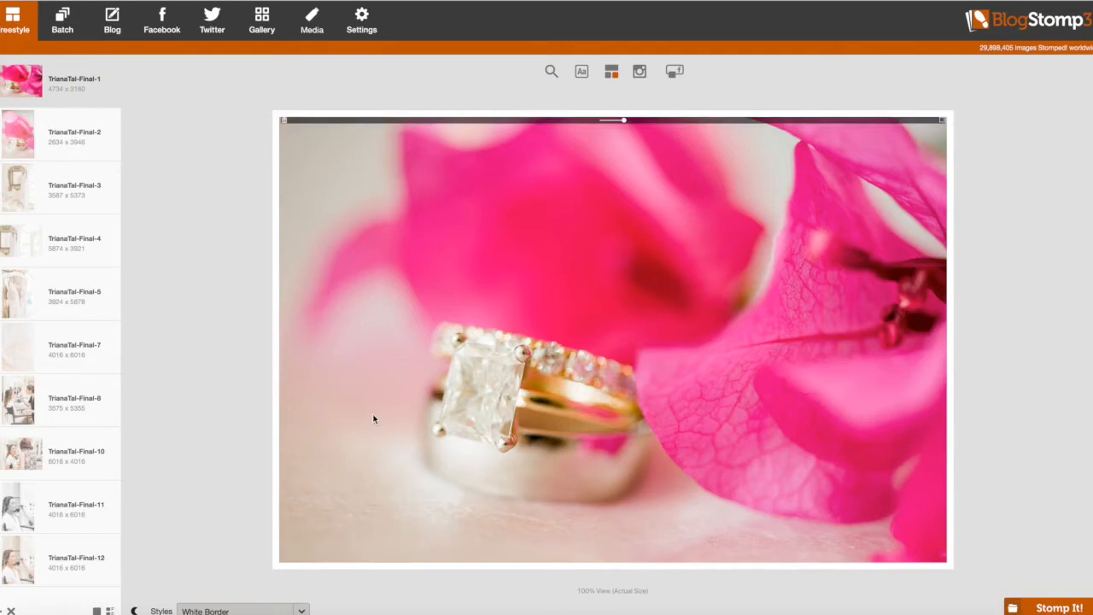
# - Combine the vertical photos Final-2, Final-3 and Final-7 into one collage
pyautogui.click(57, 144)
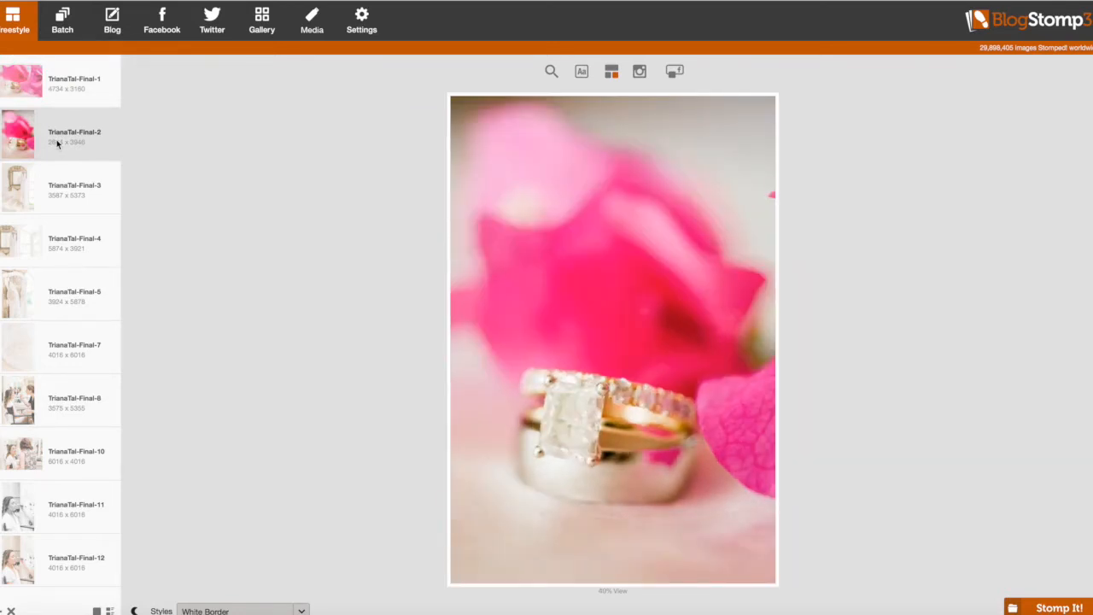
pyautogui.keyDown('shift'); pyautogui.click(63, 192); pyautogui.keyUp('shift')
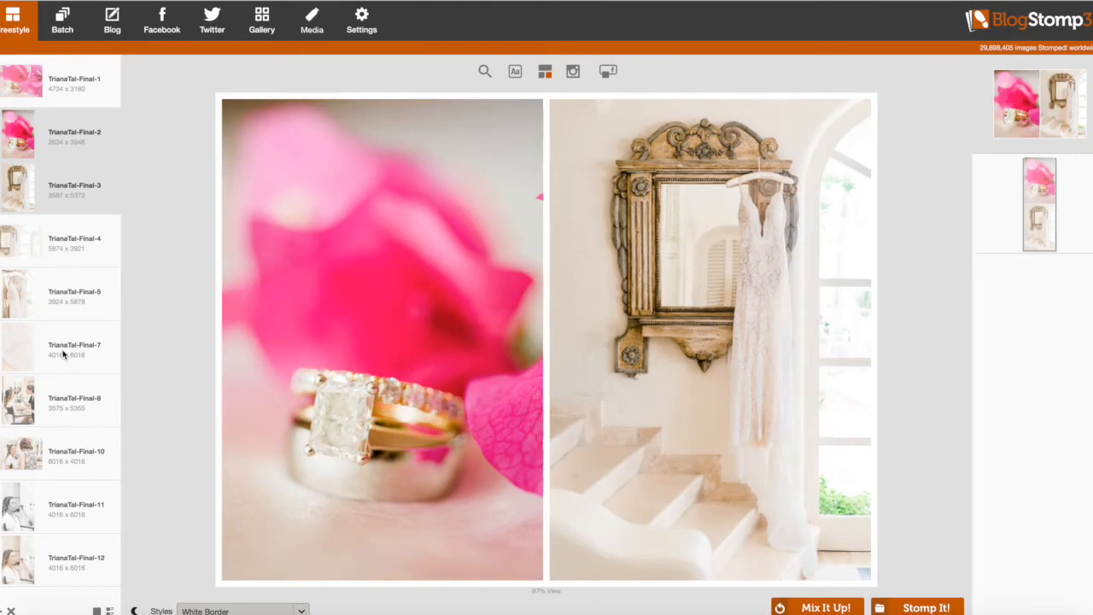
pyautogui.keyDown('shift'); pyautogui.click(64, 353); pyautogui.keyUp('shift')
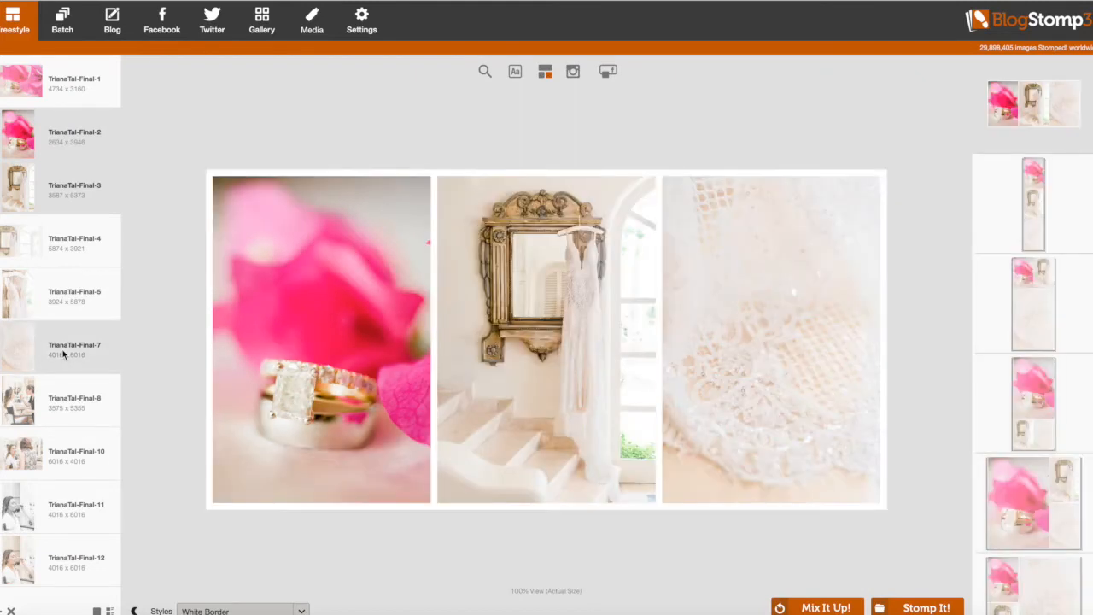
# - Try adding photos Final-5 and Final-4 to the collage, and take both out again
pyautogui.keyDown('shift'); pyautogui.click(62, 300); pyautogui.keyUp('shift')
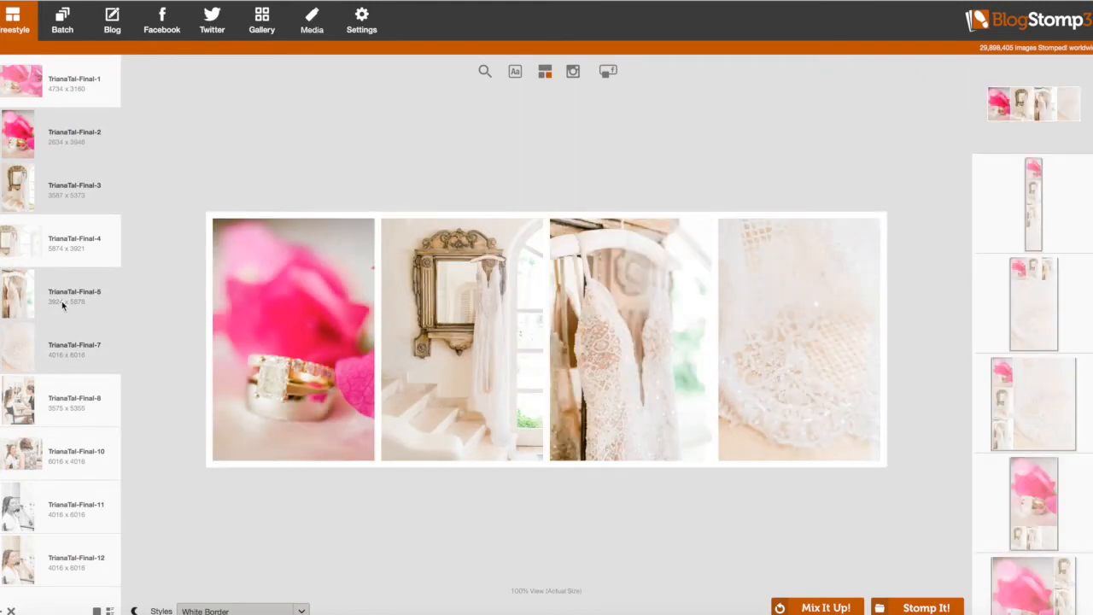
pyautogui.keyDown('shift'); pyautogui.click(65, 248); pyautogui.keyUp('shift')
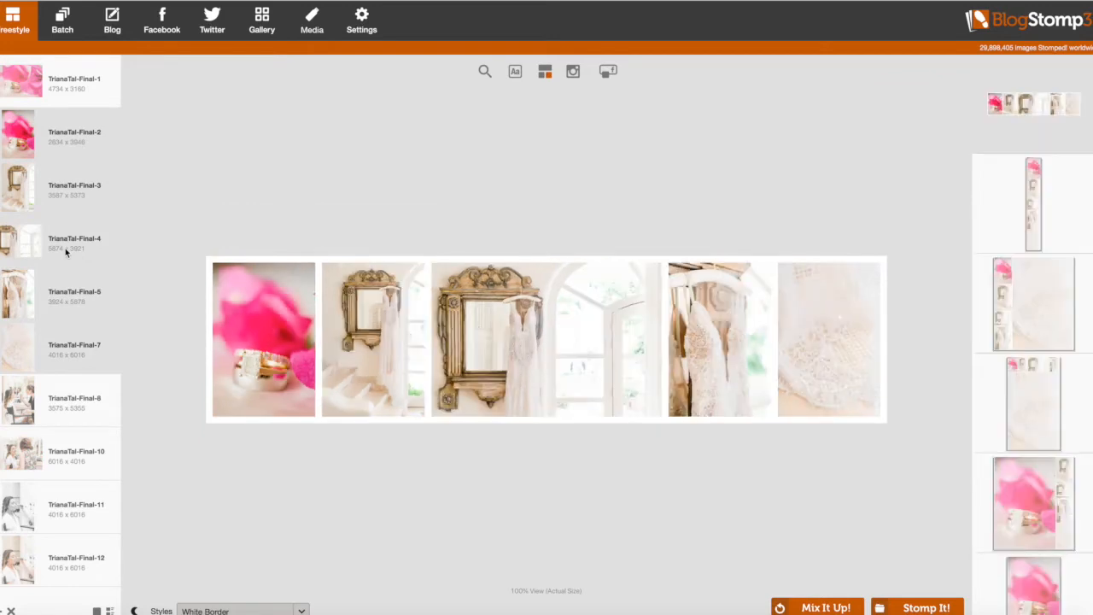
pyautogui.keyDown('shift'); pyautogui.click(65, 248); pyautogui.keyUp('shift')
pyautogui.keyDown('shift'); pyautogui.click(65, 301); pyautogui.keyUp('shift')
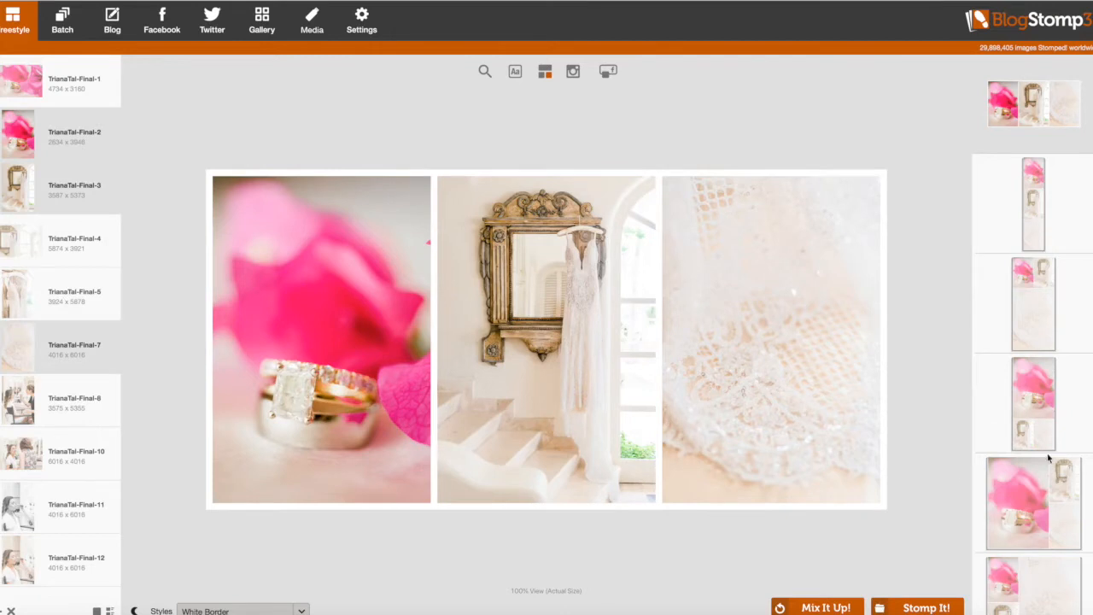
# - Try the alternative layouts for the three-photo collage and return to the single horizontal row
pyautogui.click(1042, 309)
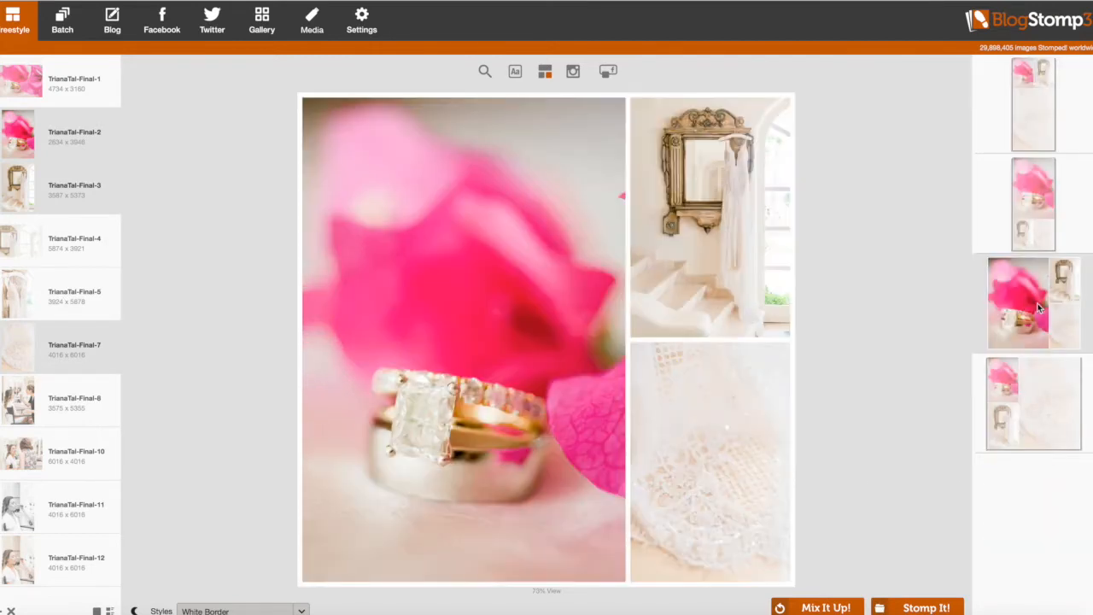
pyautogui.click(1034, 394)
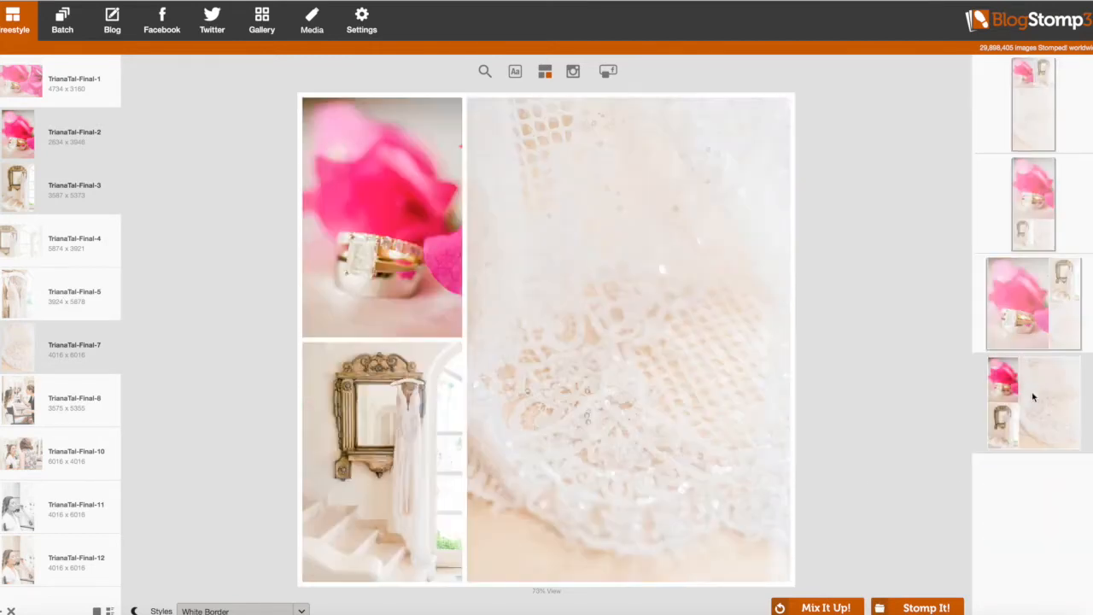
pyautogui.click(1028, 267)
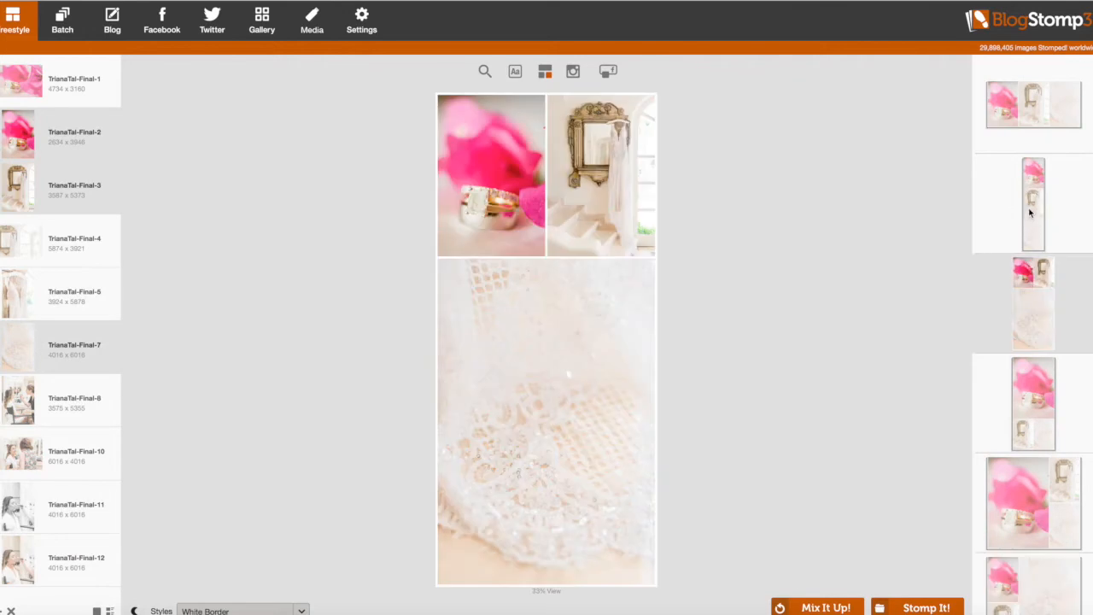
pyautogui.click(1031, 212)
pyautogui.click(1032, 105)
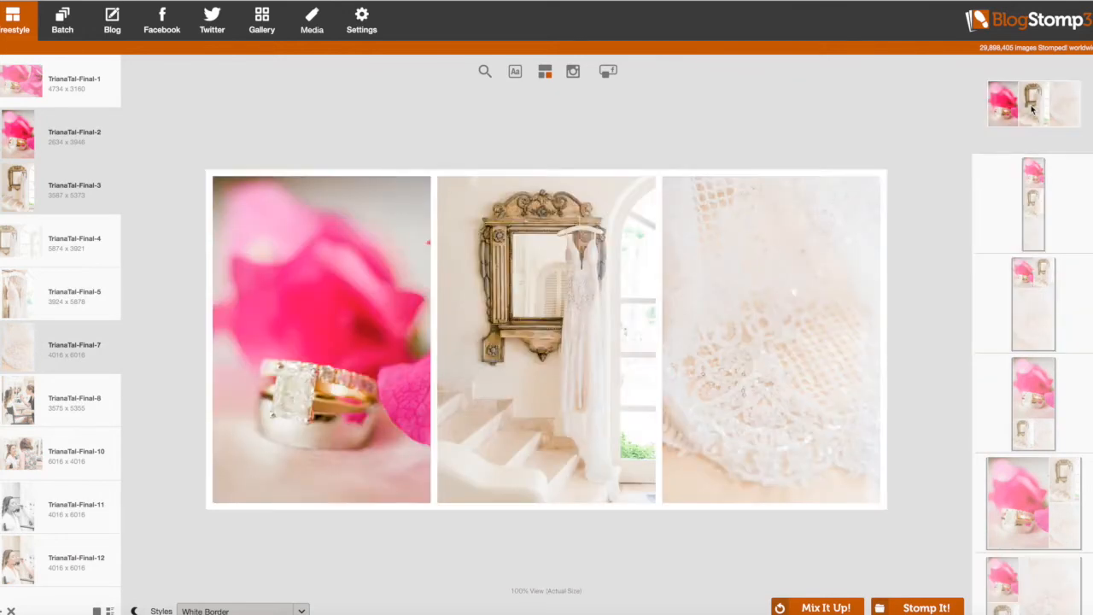
# - Mix up the collage until it runs lace, rings, hanging dress, and stomp it to the output folder
pyautogui.click(811, 608)
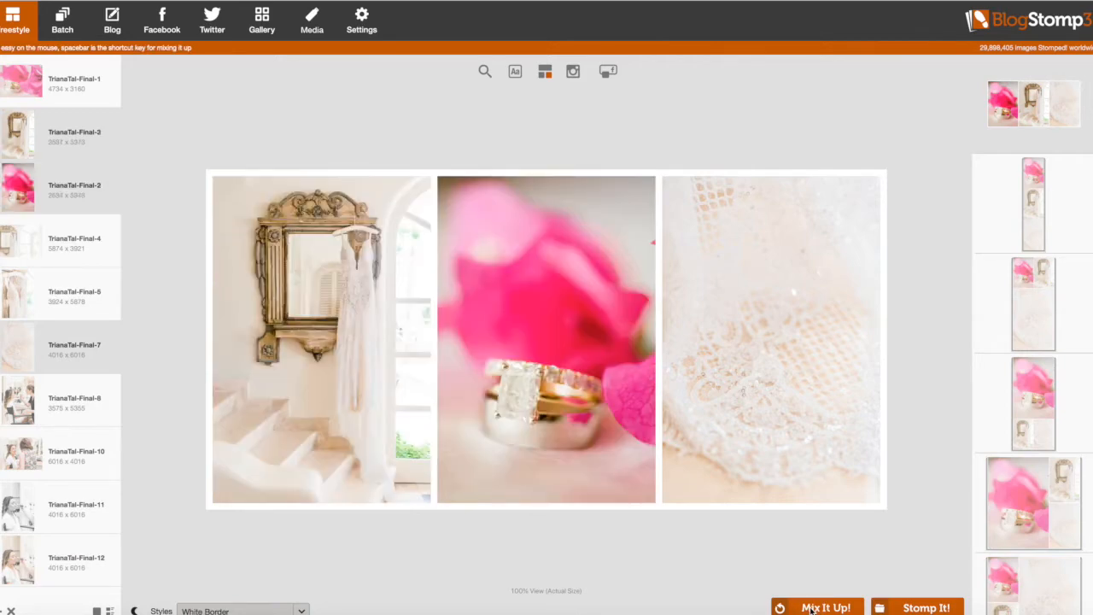
pyautogui.click(812, 608)
pyautogui.click(811, 608)
pyautogui.click(811, 608)
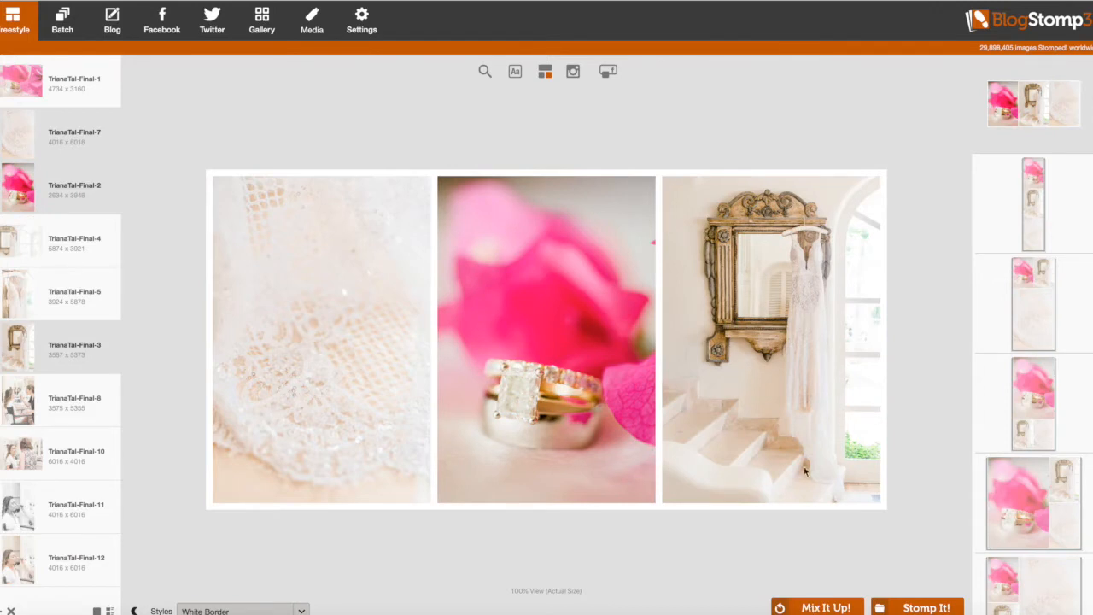
pyautogui.click(924, 609)
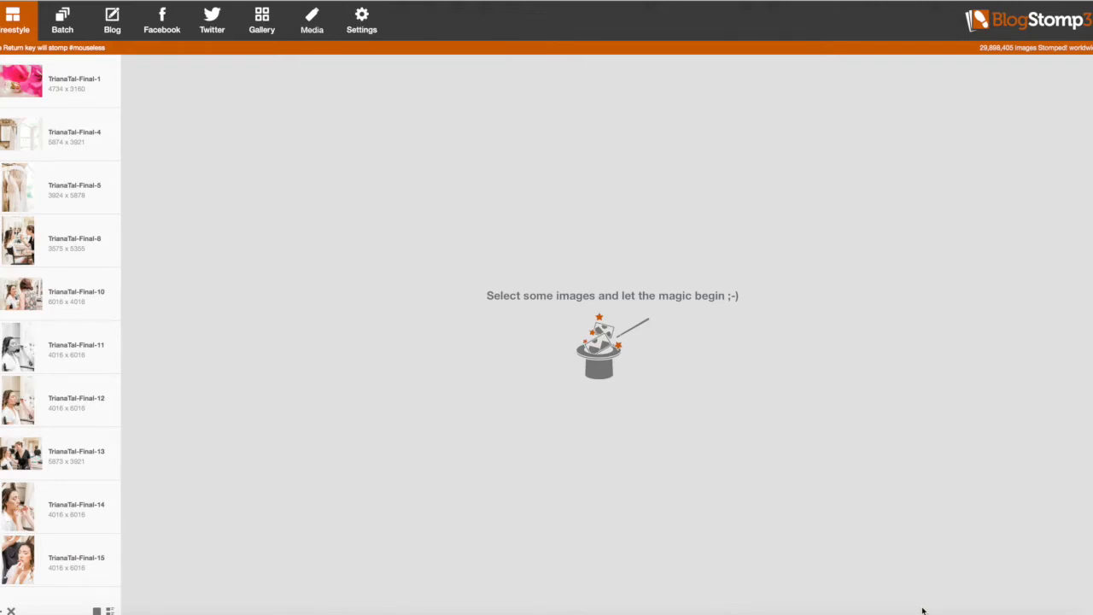
# - Remove the horizontal photo Final-10 from the list of images
pyautogui.click(80, 299)
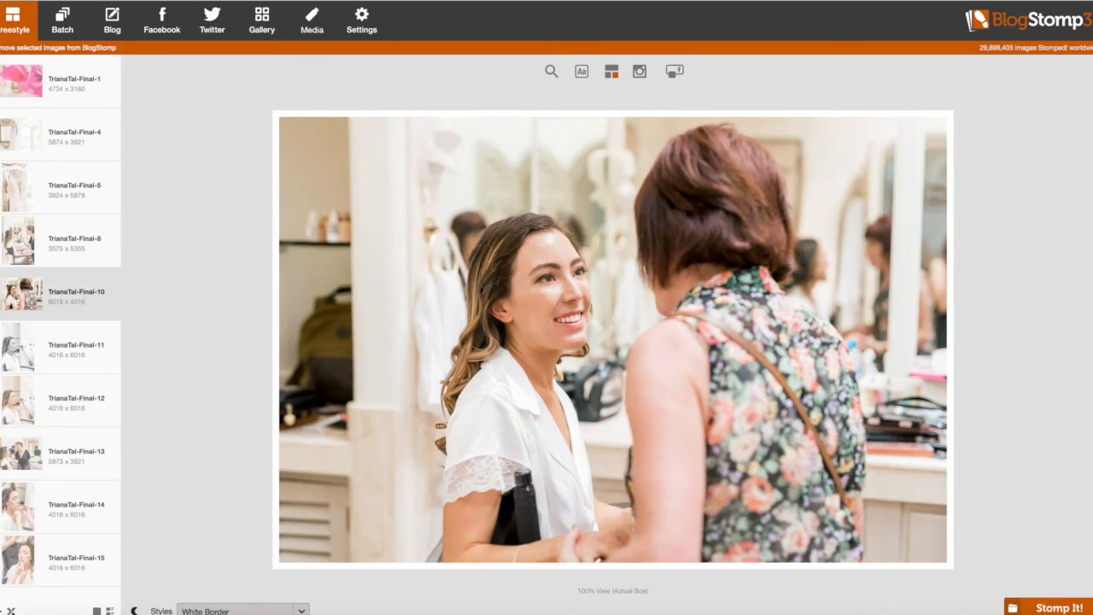
pyautogui.click(10, 611)
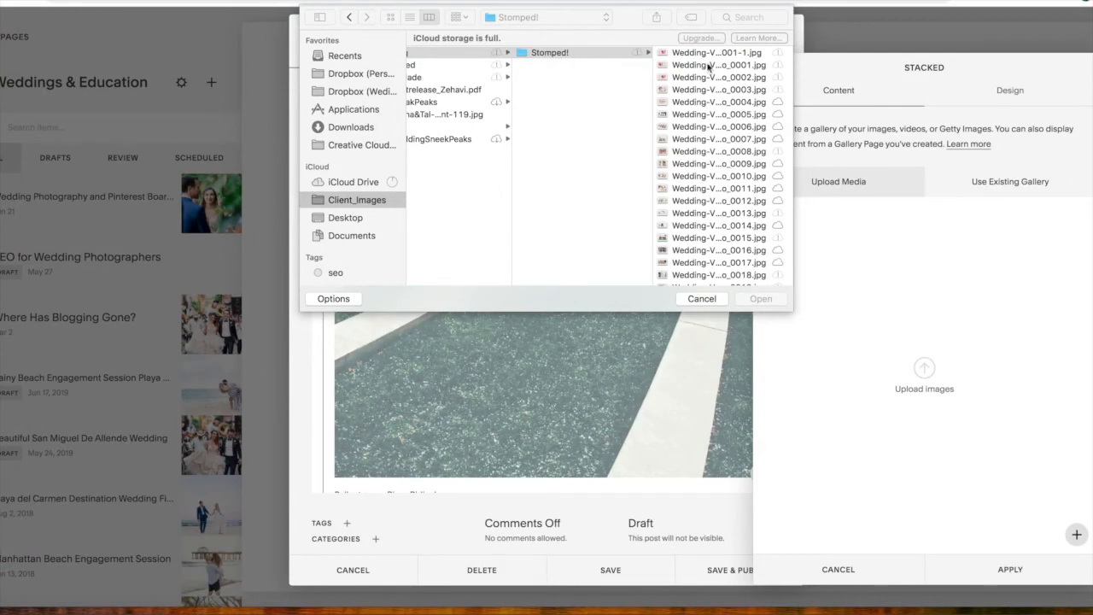
# - In the website editor, upload all the Stomped! folder images, from Wedding-Villa-De-Oso-Sayulita-Mexico_0001-1 through _0061, to the stacked gallery
pyautogui.click(734, 53)
pyautogui.click(734, 53)
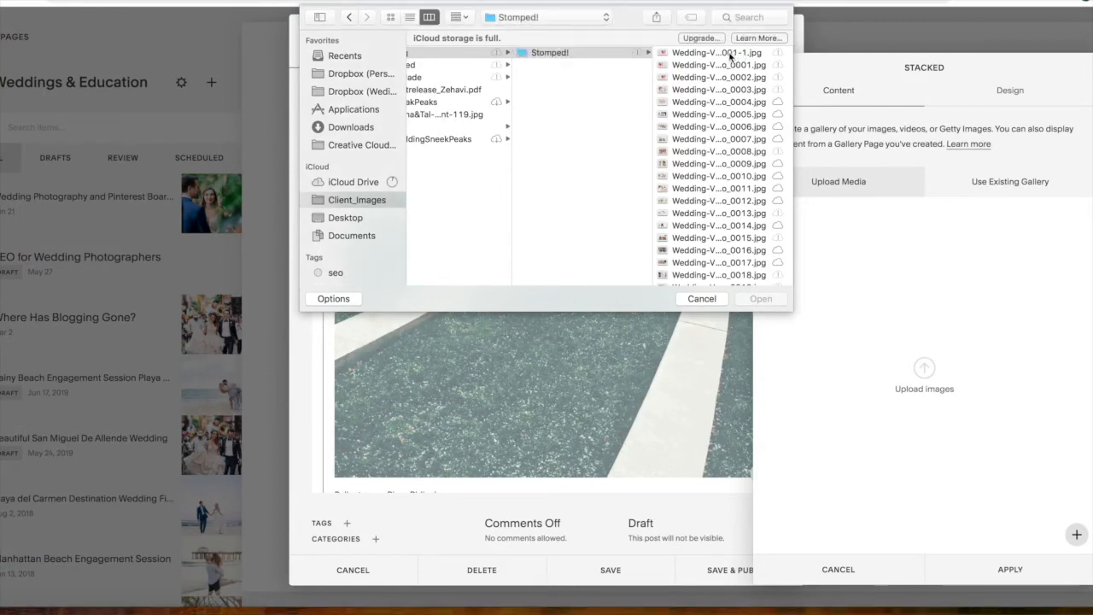
pyautogui.scroll(-1, 584, 212)
pyautogui.scroll(-10, 583, 212)
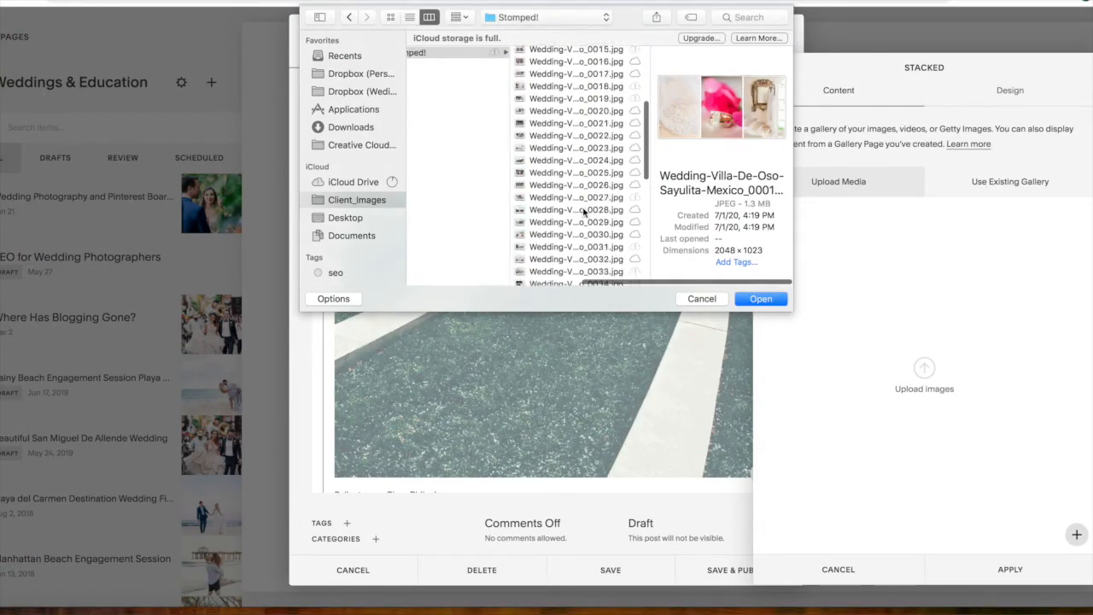
pyautogui.scroll(-3, 586, 268)
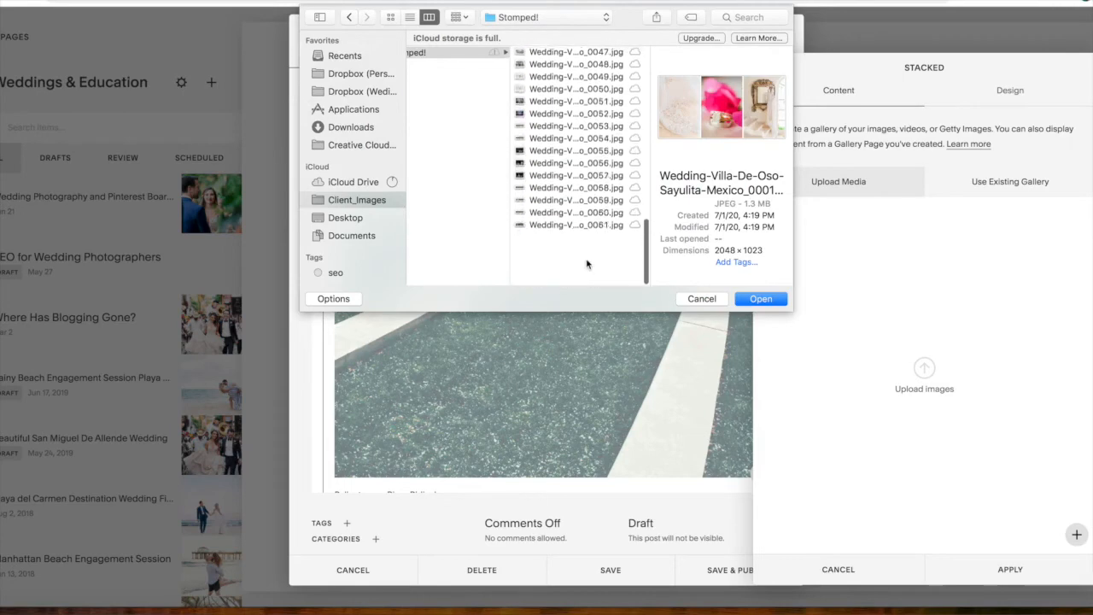
pyautogui.keyDown('shift'); pyautogui.click(595, 280); pyautogui.keyUp('shift')
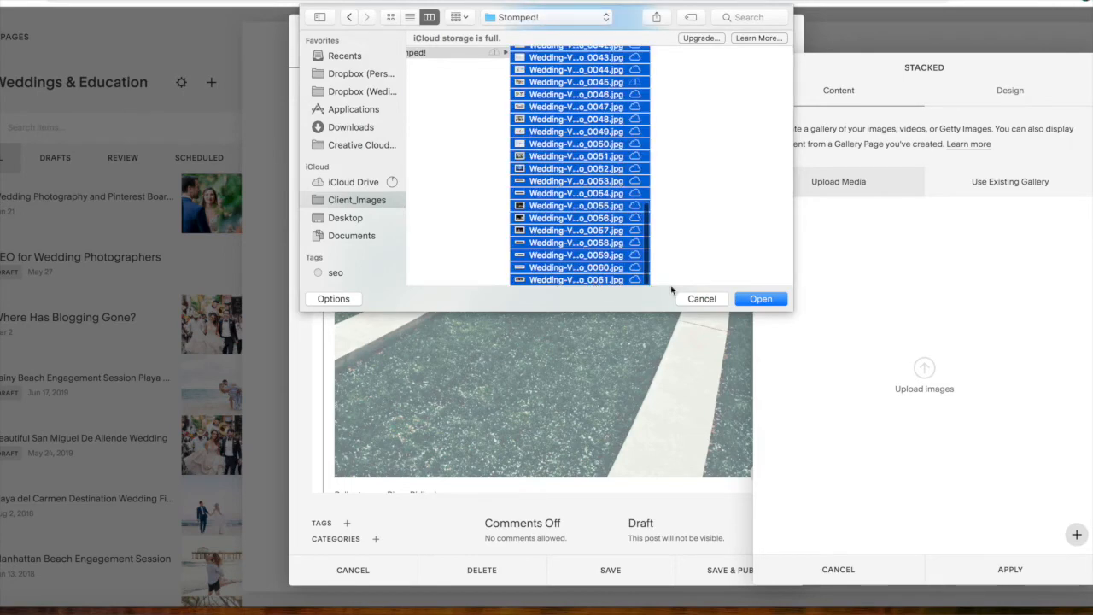
pyautogui.click(761, 299)
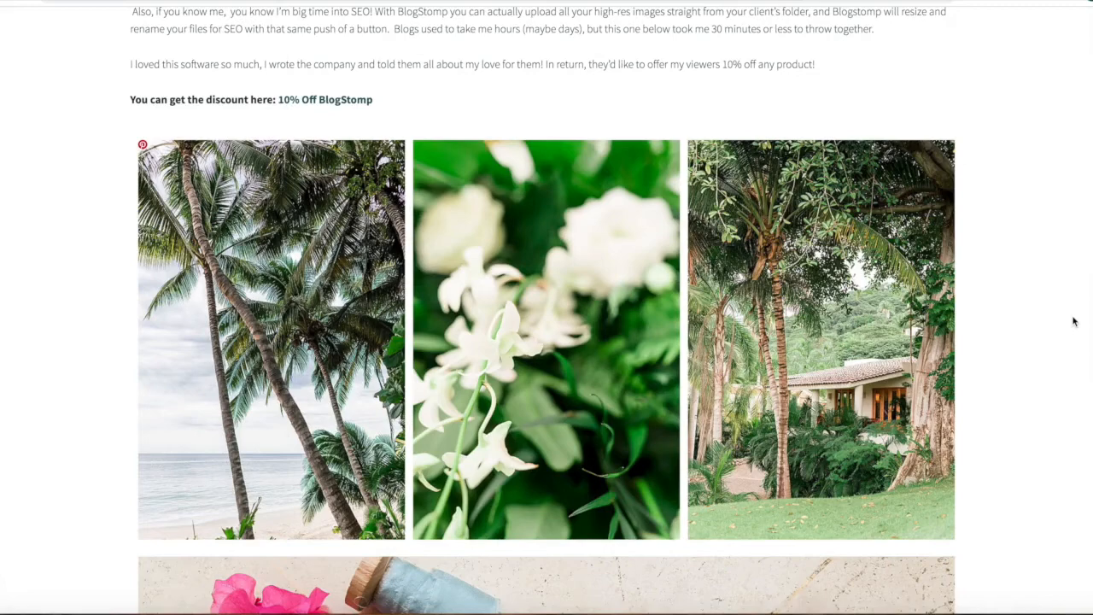
# - Examine the finished blog post's photo collages and how the triple and full-width images alternate
pyautogui.scroll(-10, 1075, 322)
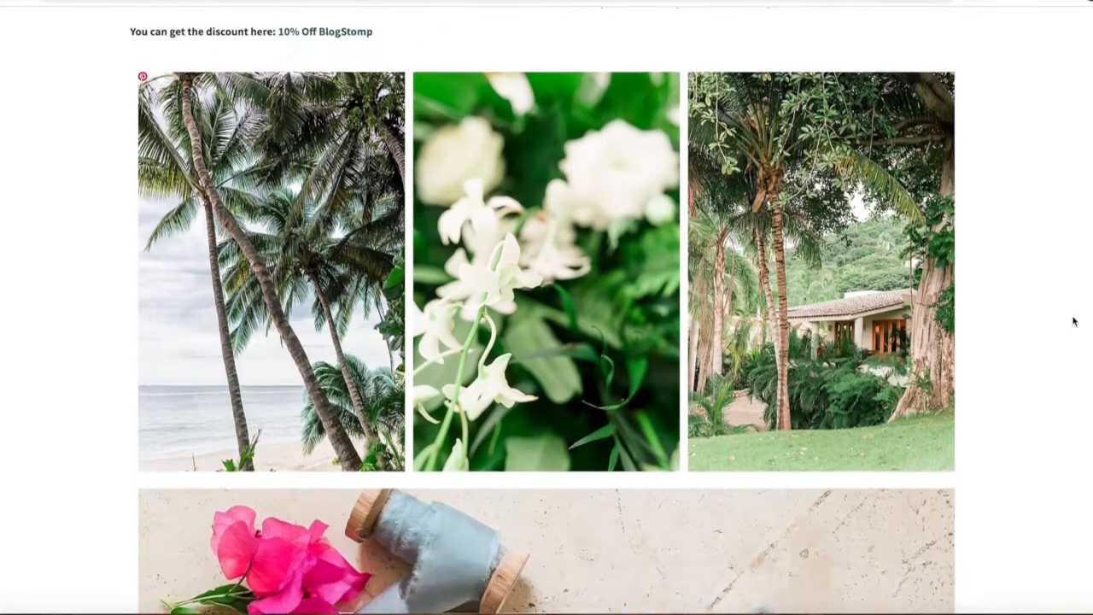
pyautogui.scroll(-9, 1075, 321)
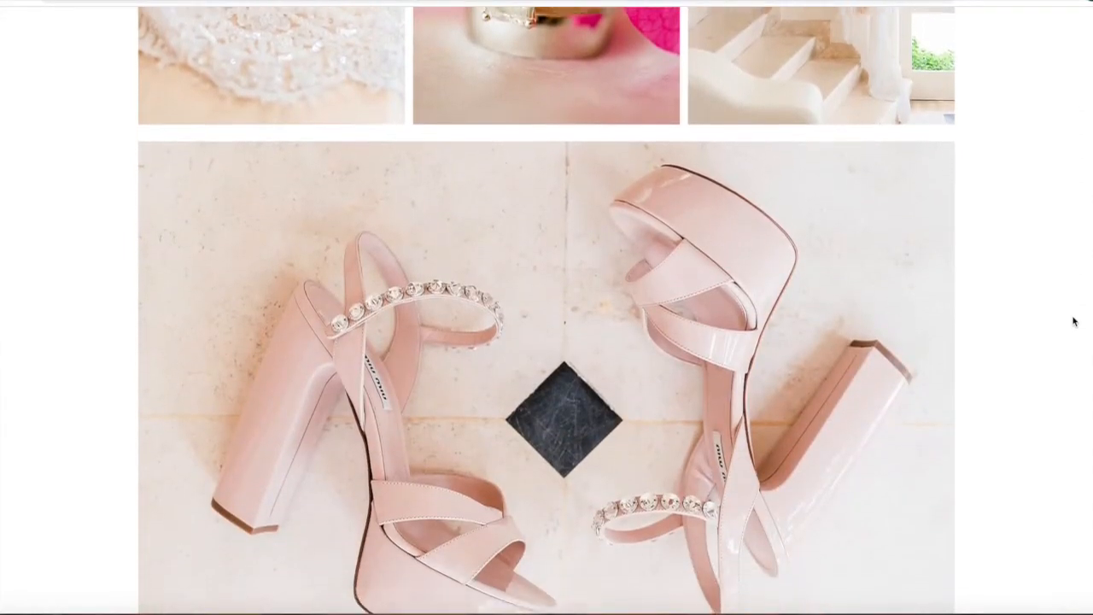
pyautogui.scroll(-5, 1075, 321)
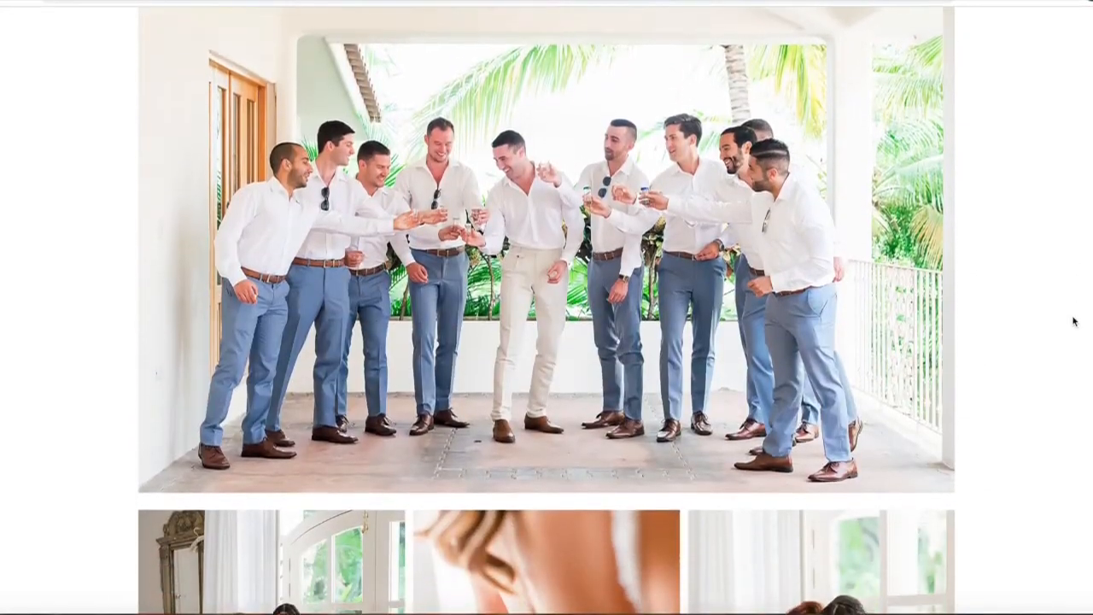
pyautogui.scroll(-3, 1075, 321)
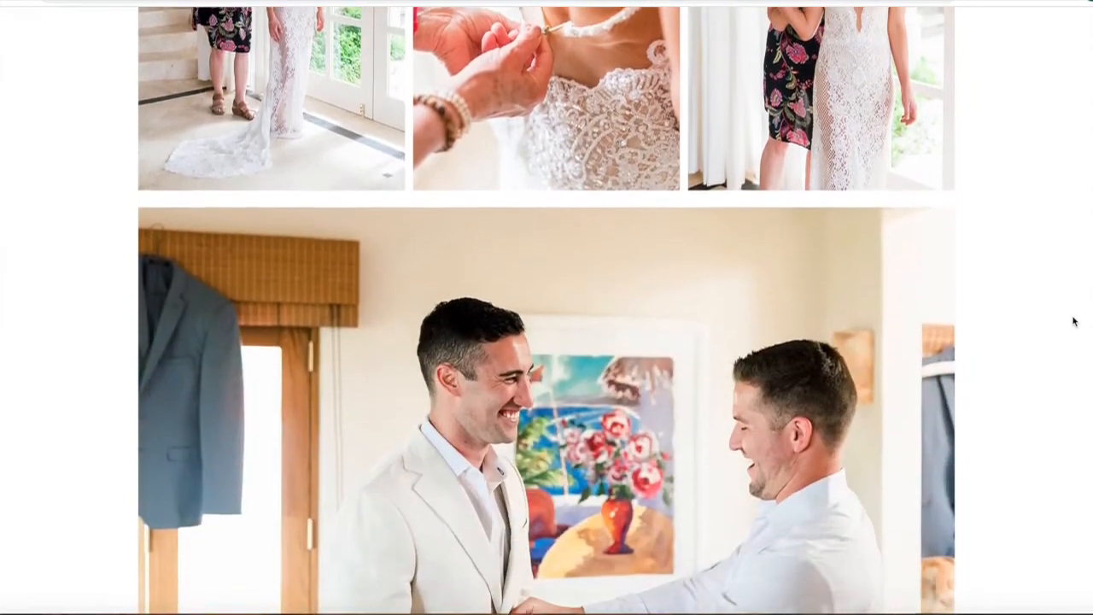